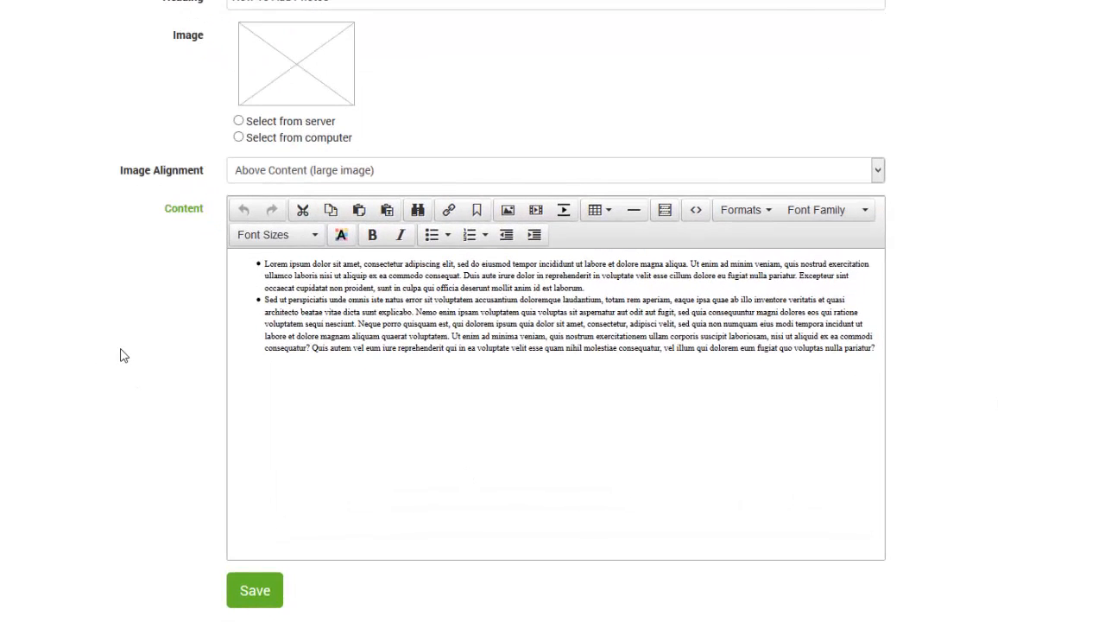
Start inserting an image at the beginning of the first bullet paragraph and browse to the server's Adding Photos folder for its source.
triple_click(263, 263)
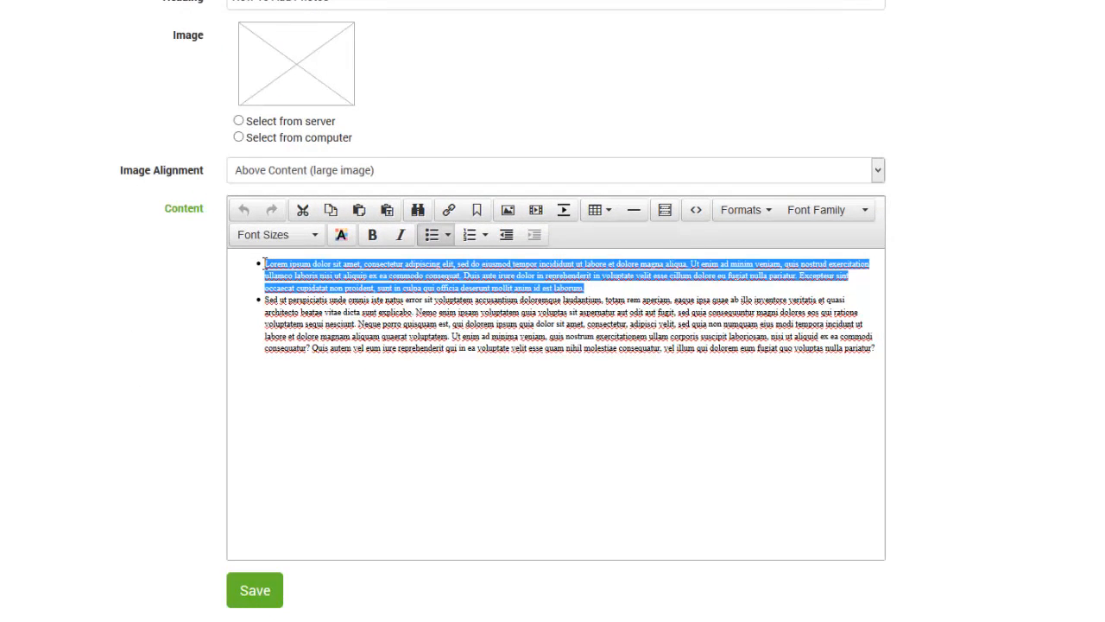
click(265, 263)
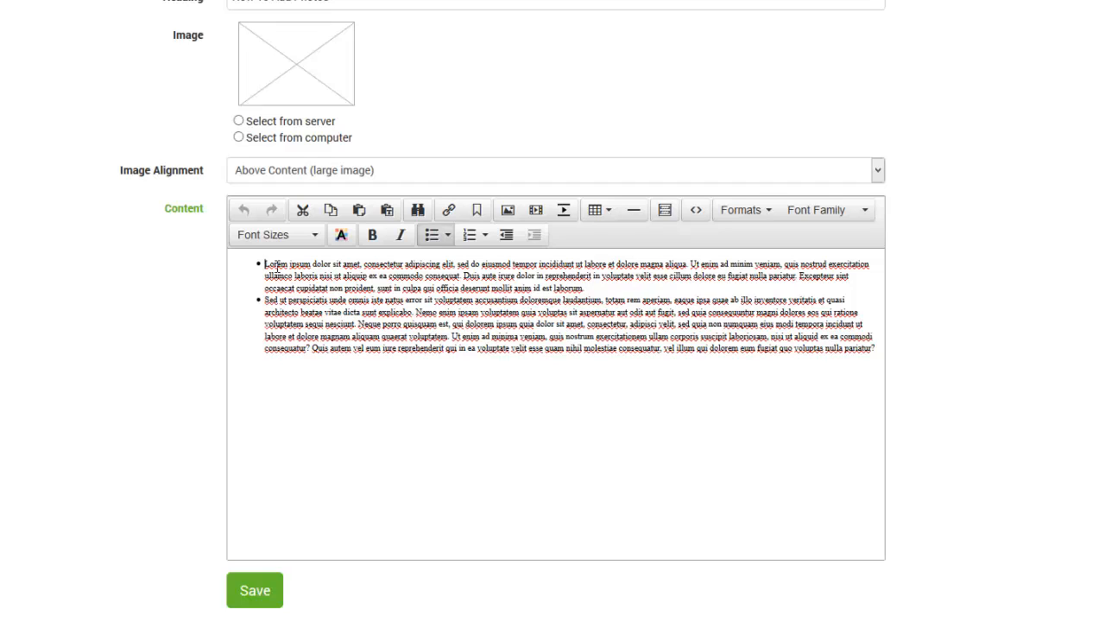
click(508, 211)
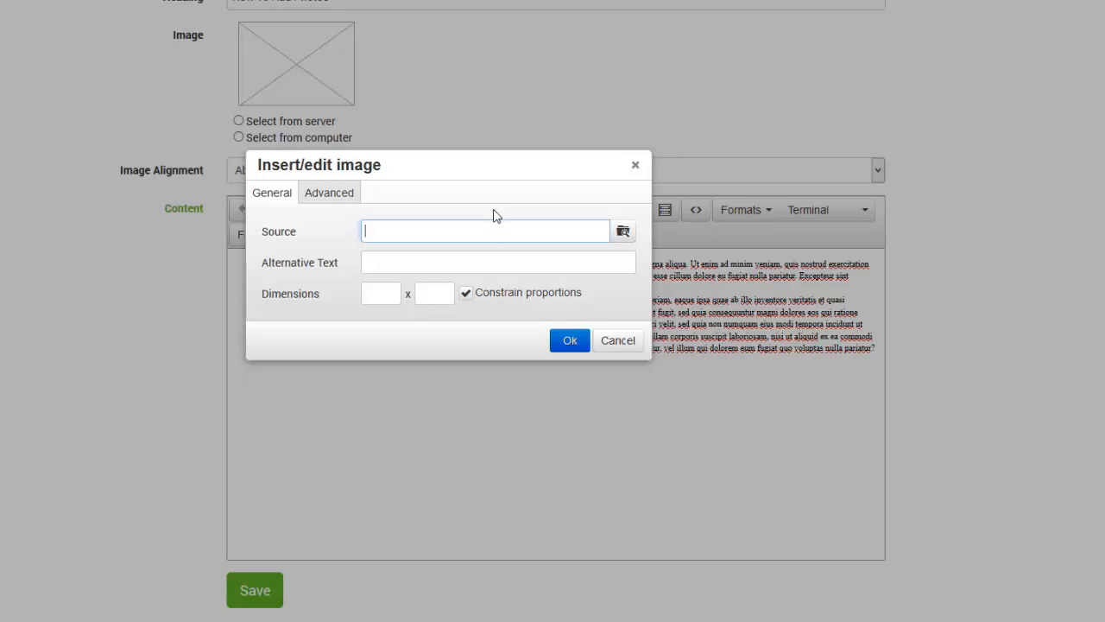
click(623, 233)
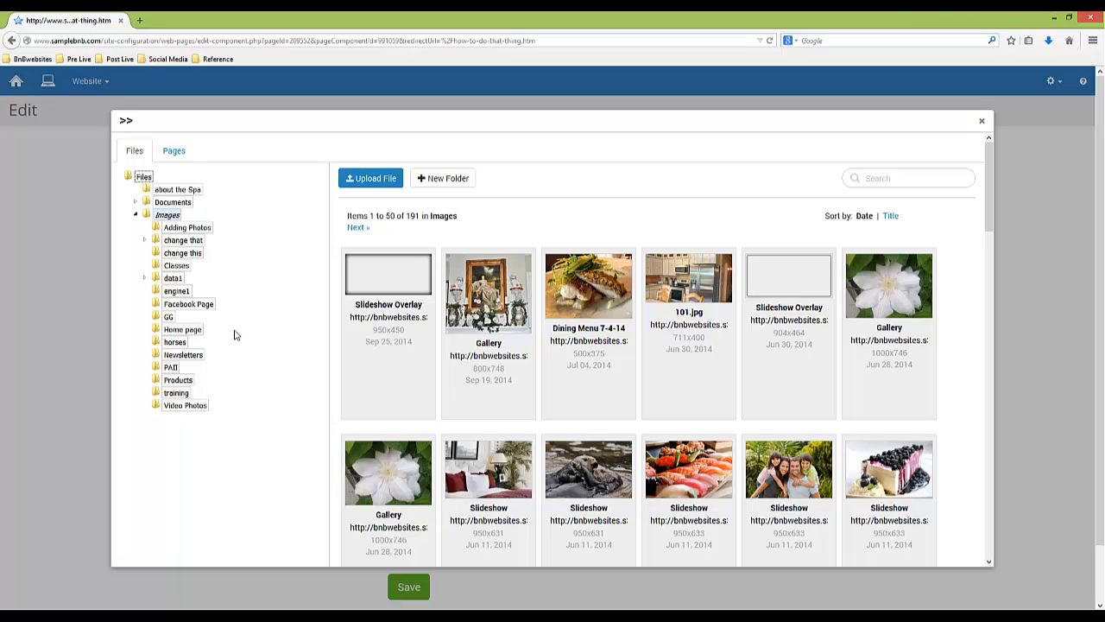
click(207, 229)
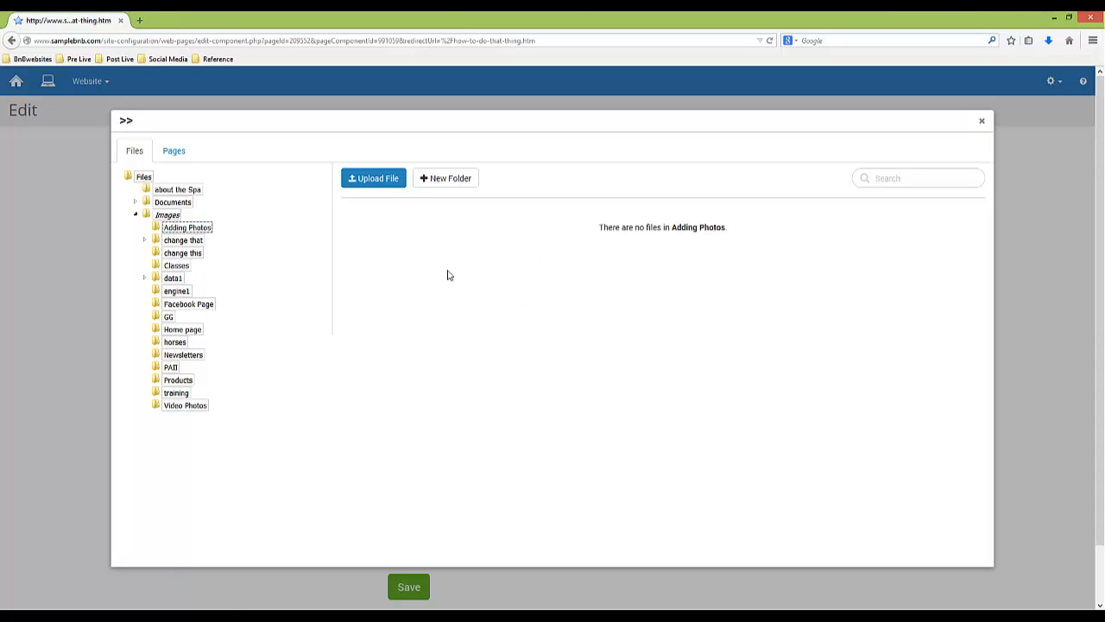
Upload ss_1764_883909_4_20140611131314.jpg and ss_1764_883909_5.jpg from the computer's Pictures folder into the Adding Photos folder.
click(386, 183)
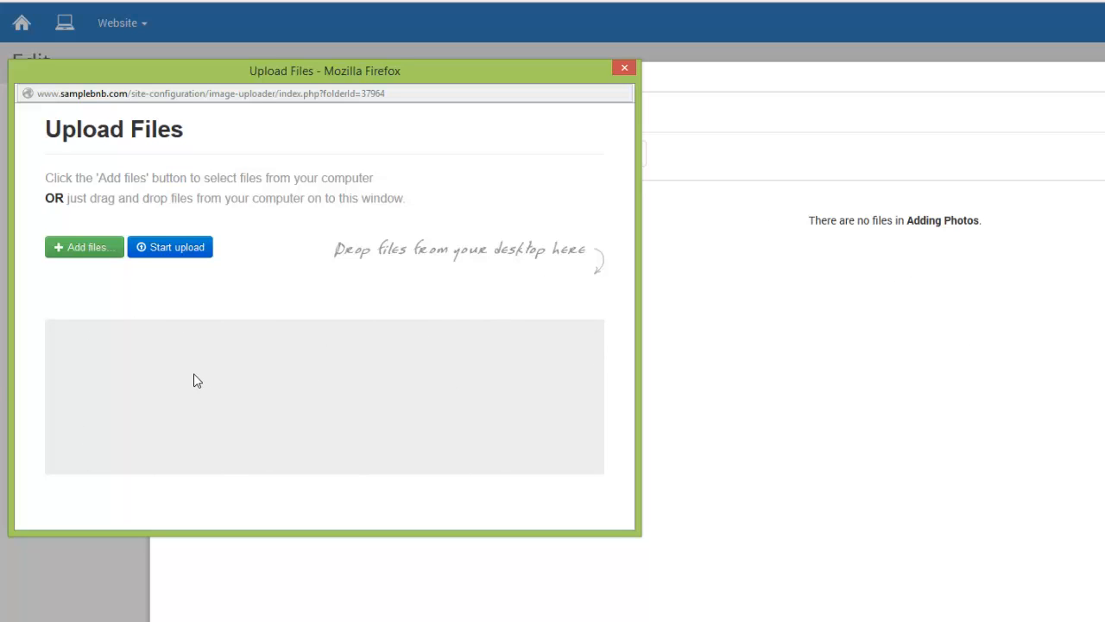
click(74, 254)
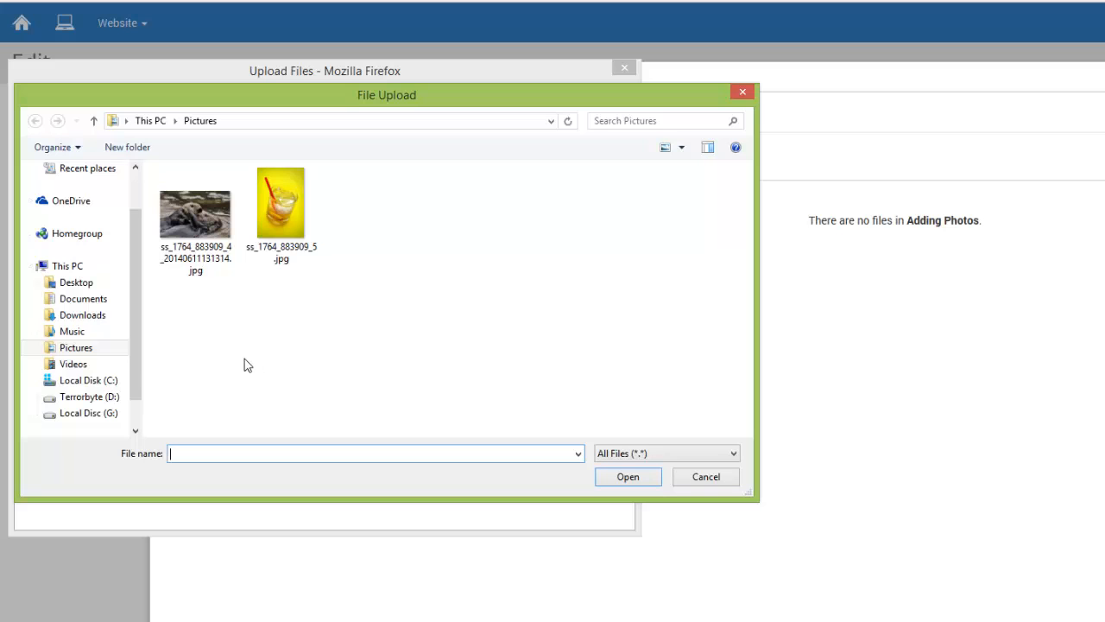
click(214, 269)
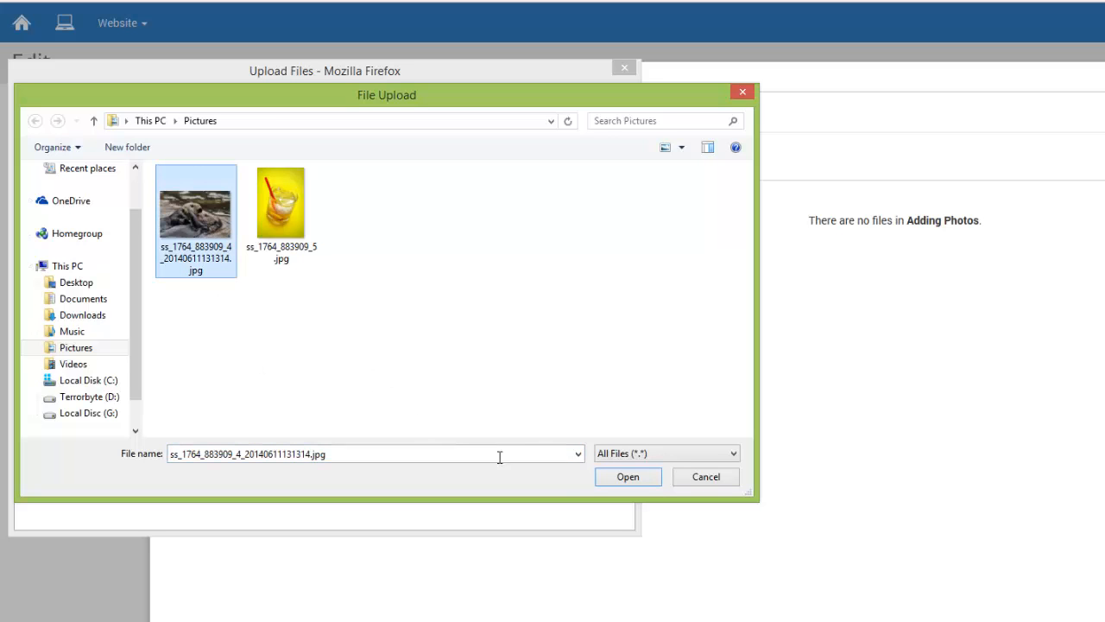
click(614, 477)
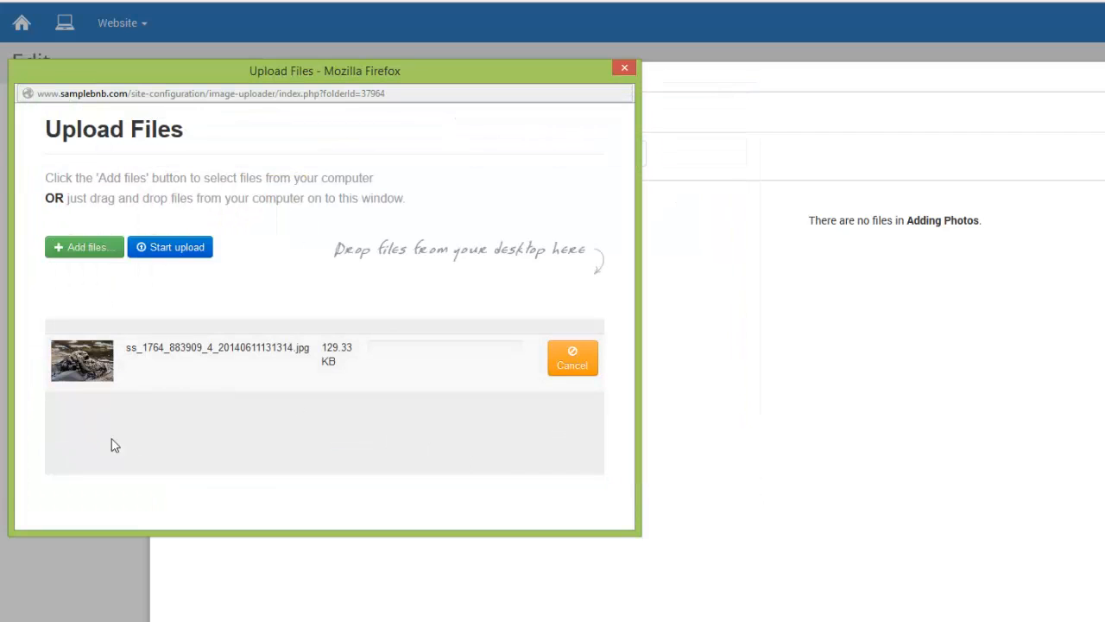
click(71, 248)
click(302, 194)
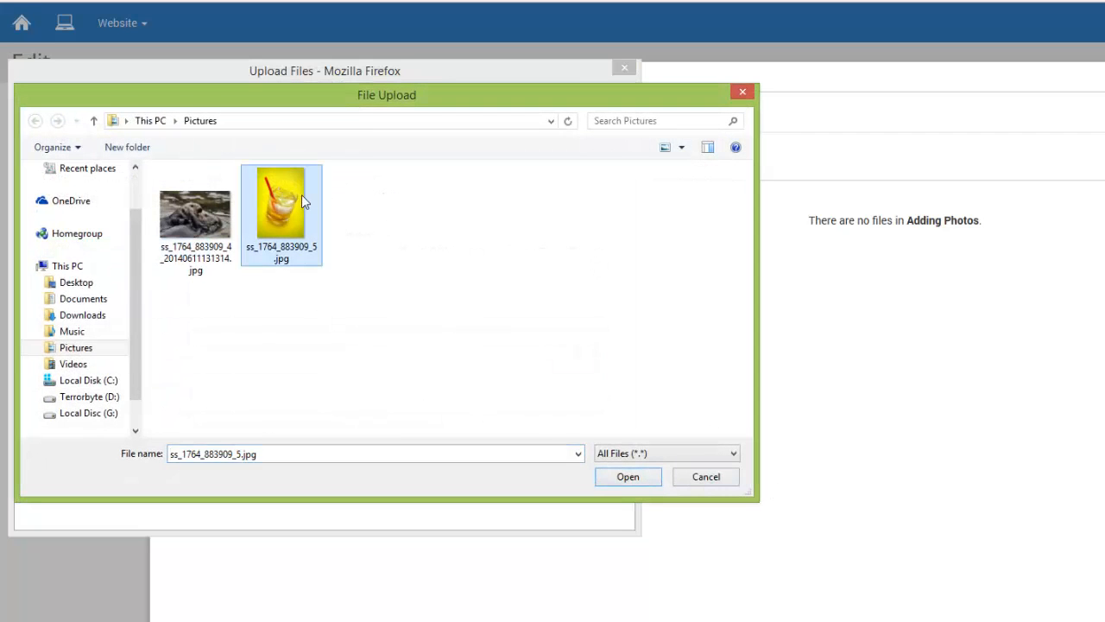
click(622, 477)
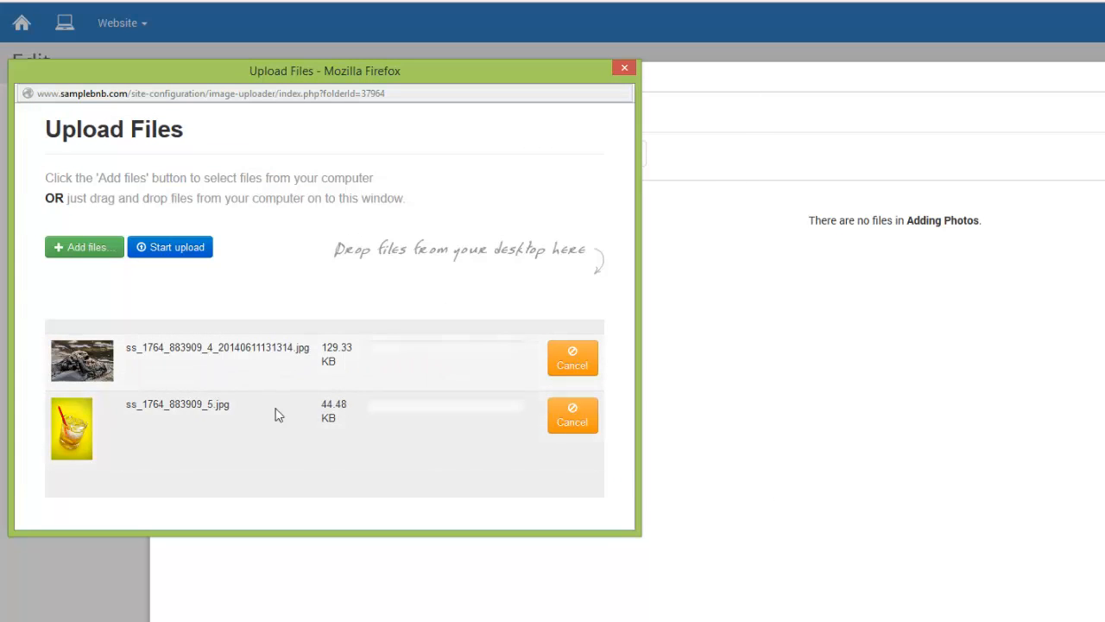
click(163, 251)
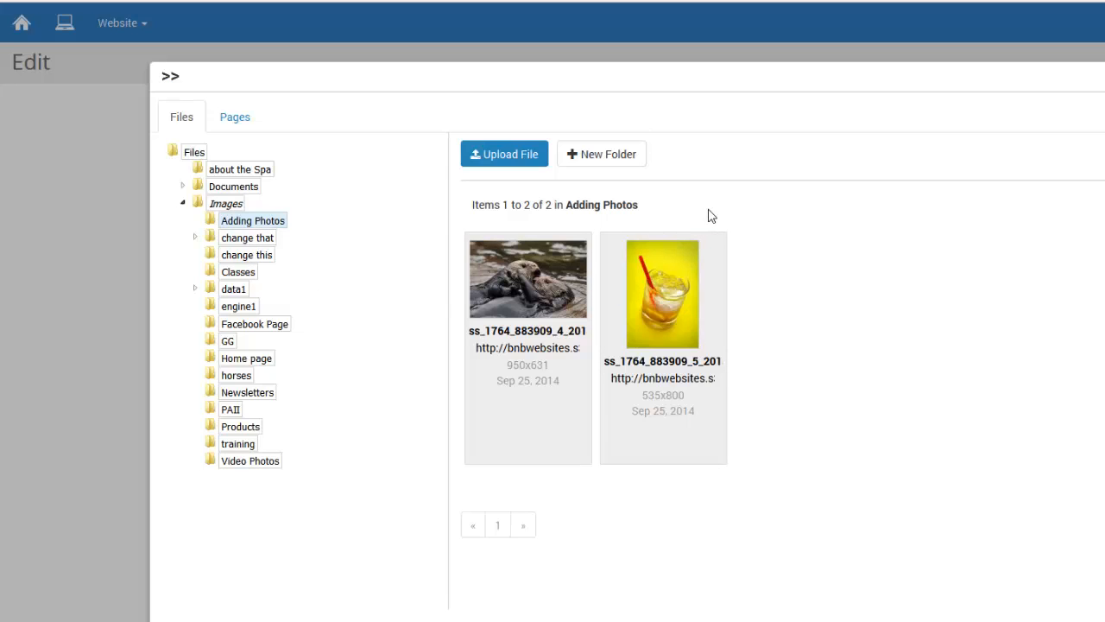
Insert the uploaded yellow drink photo at its original size before the first bullet's text and save the content.
click(675, 301)
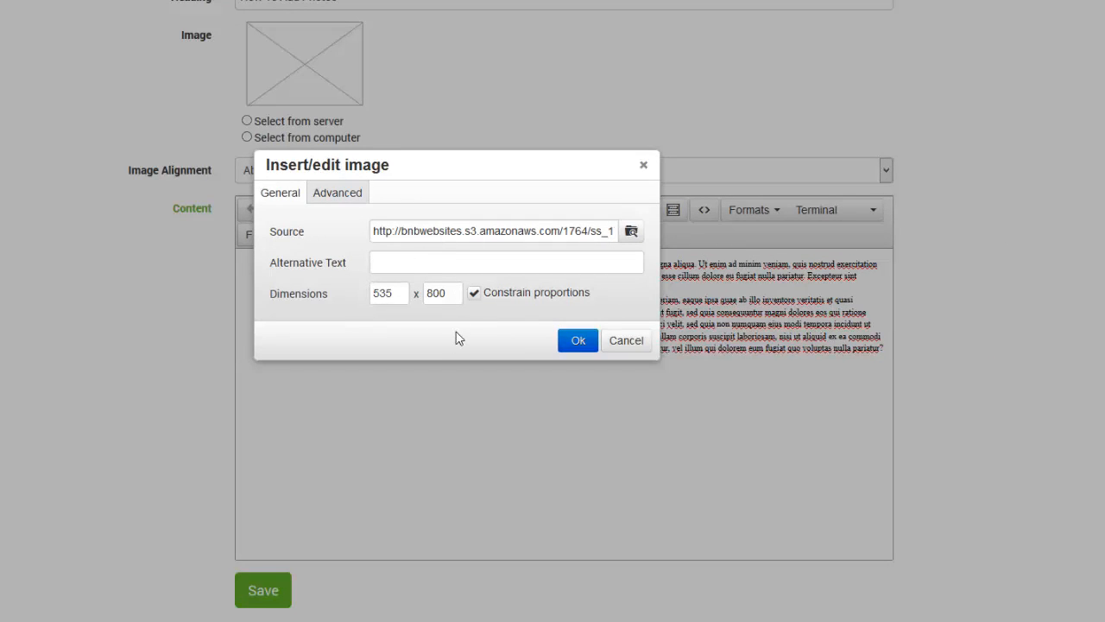
click(579, 341)
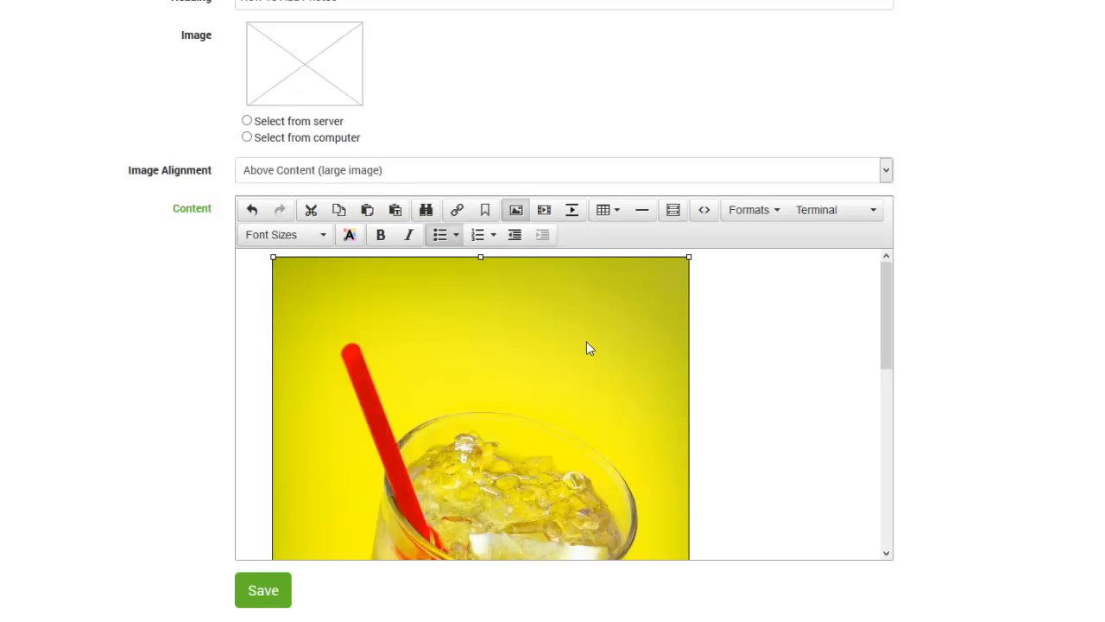
click(263, 591)
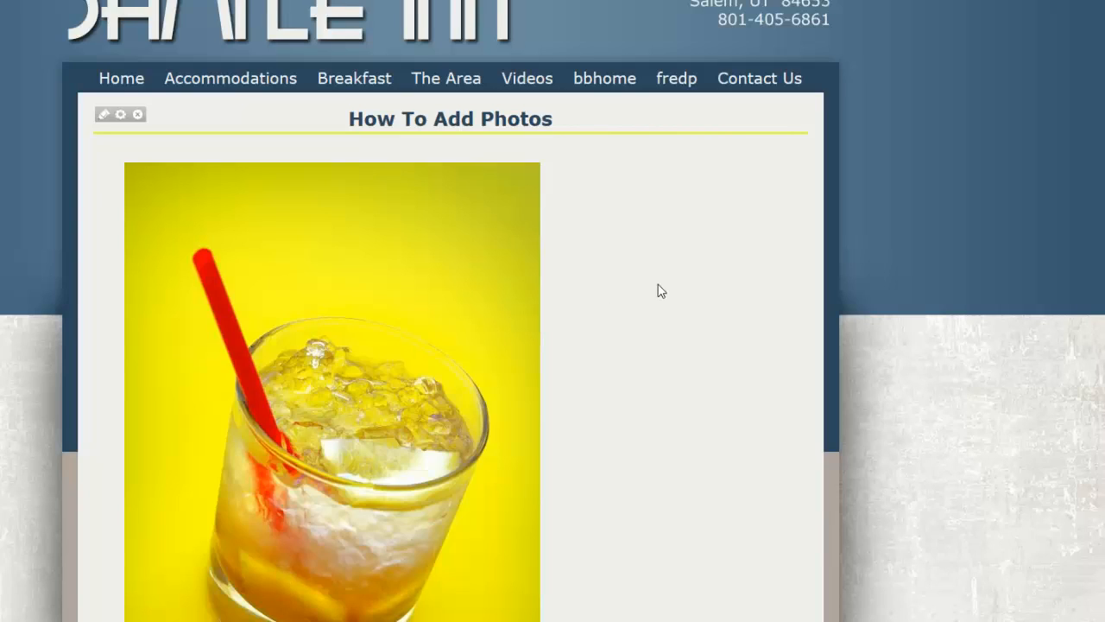
Reopen the How To Add Photos content for editing and set the drink image's horizontal space to 10.
scroll(661, 285, down, 5)
scroll(665, 284, down, 1)
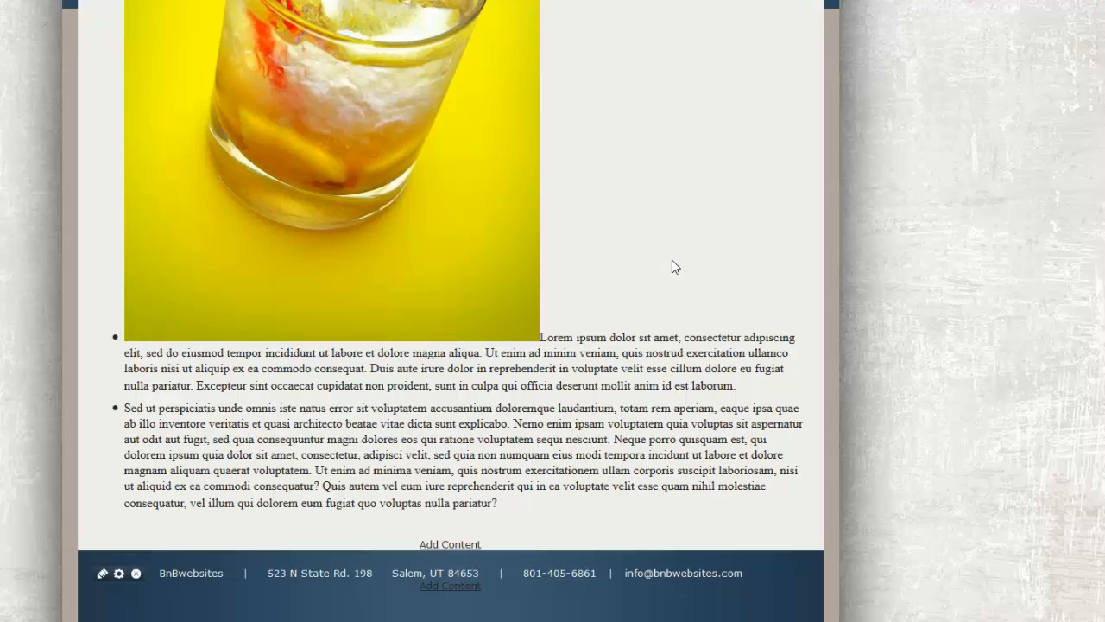
scroll(674, 266, up, 6)
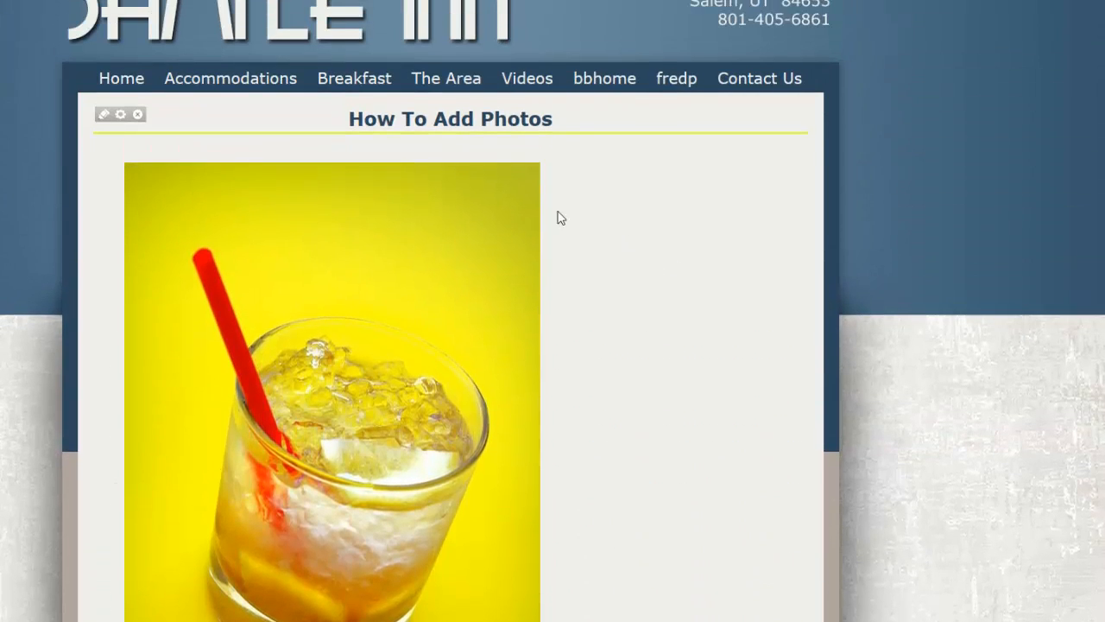
click(102, 122)
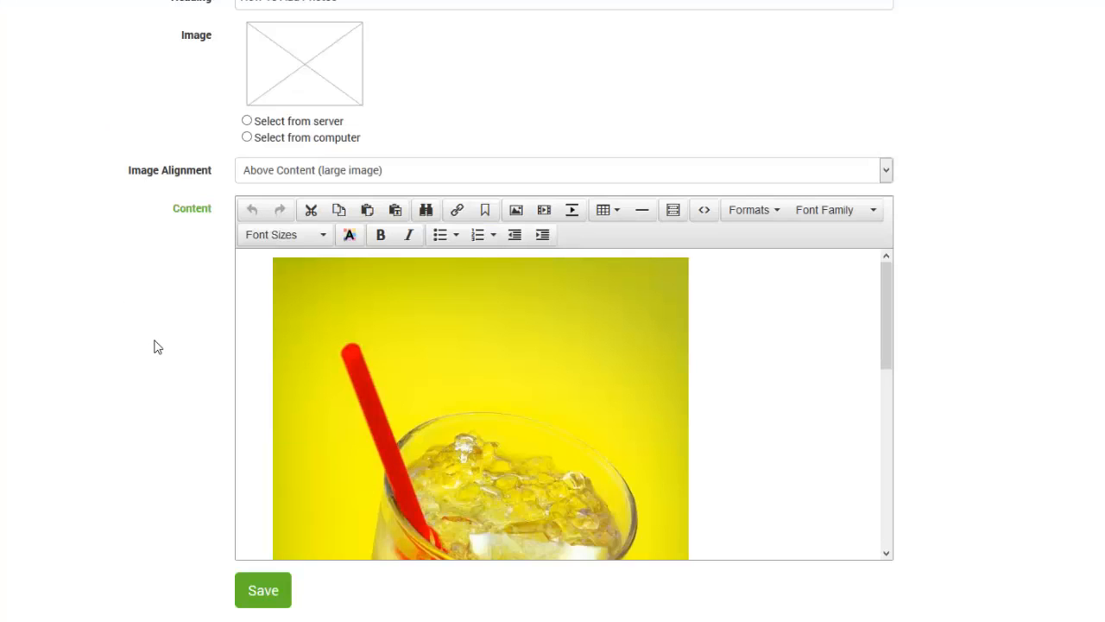
click(429, 337)
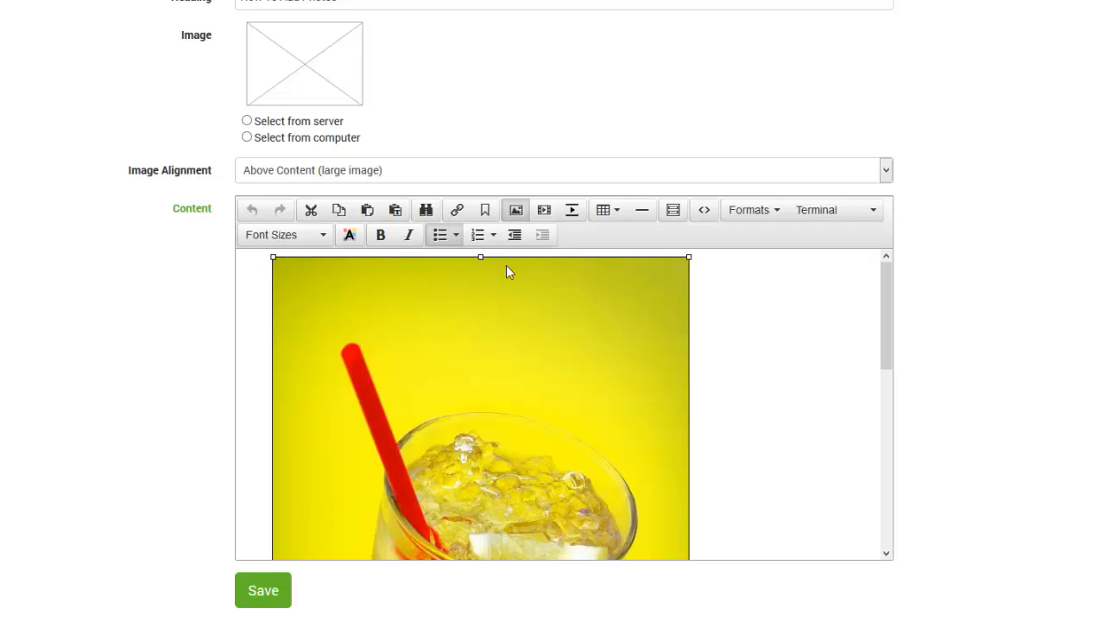
click(516, 212)
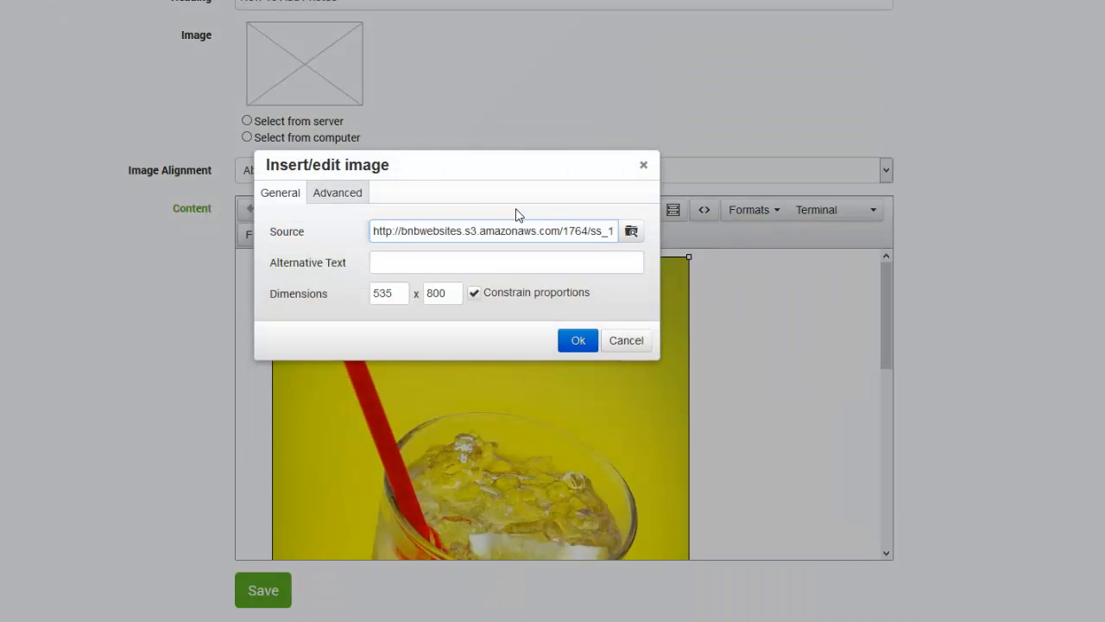
click(347, 200)
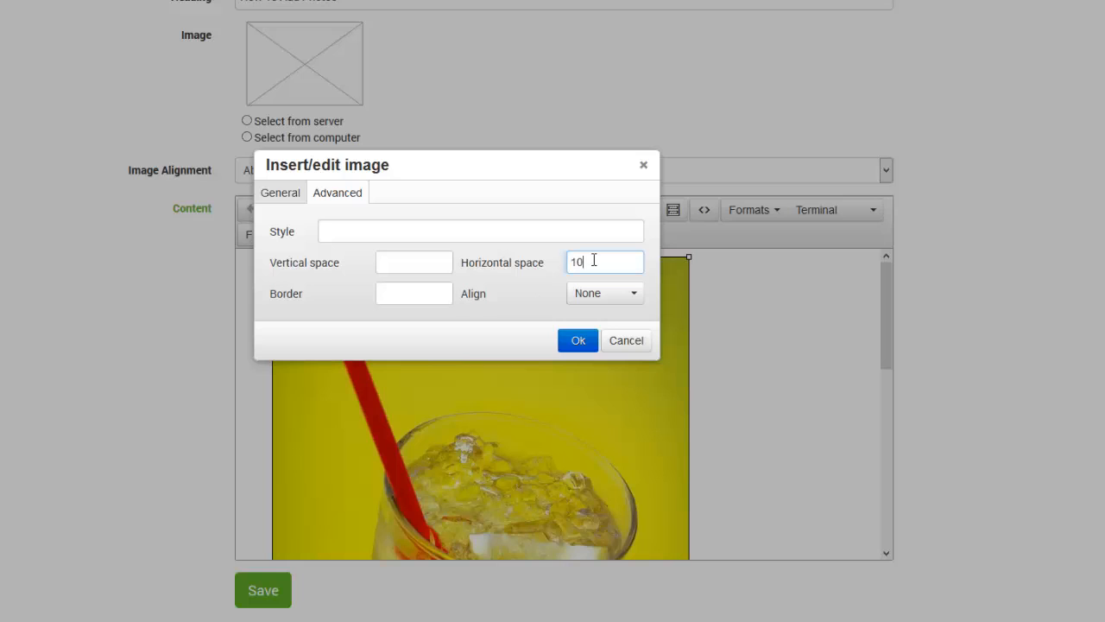
click(541, 263)
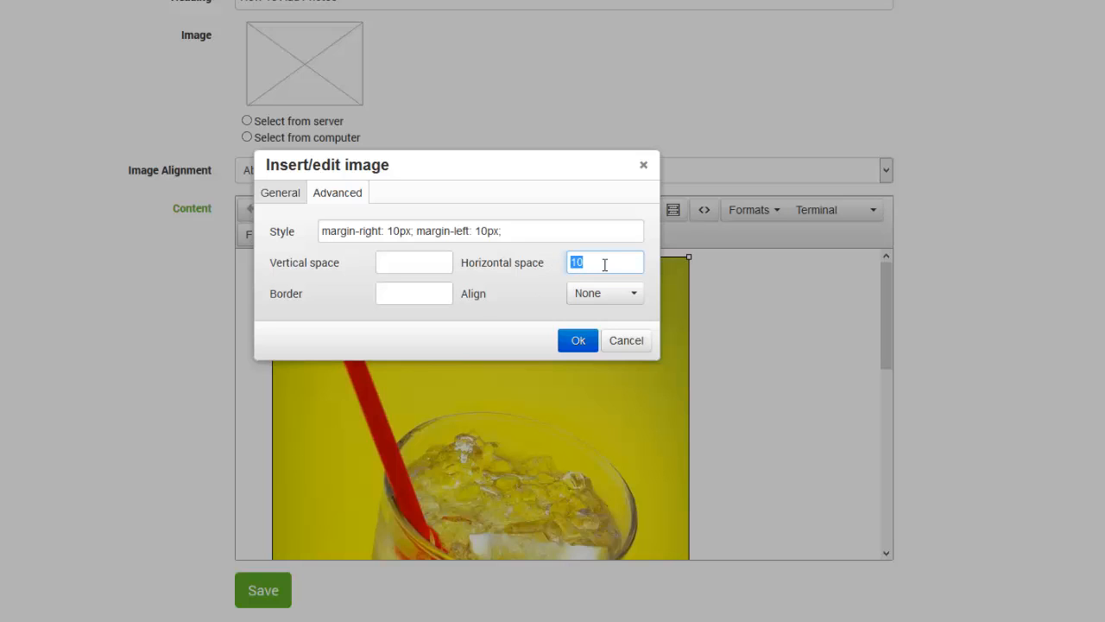
click(604, 265)
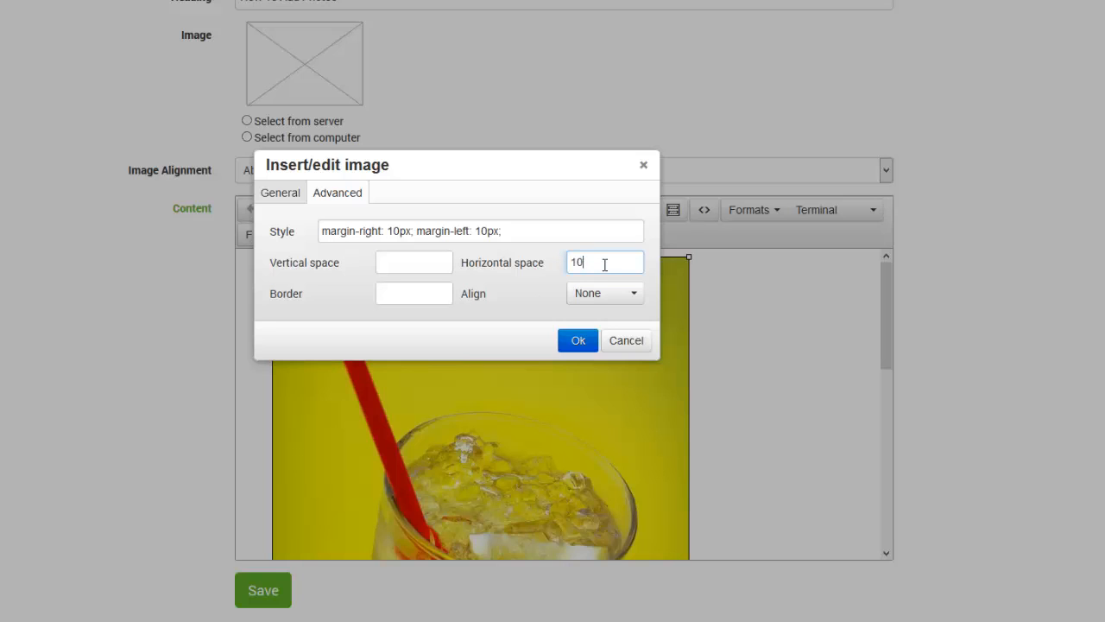
Set the drink image's border to 2 and check the style code generated for it.
click(399, 294)
text(2)
click(499, 292)
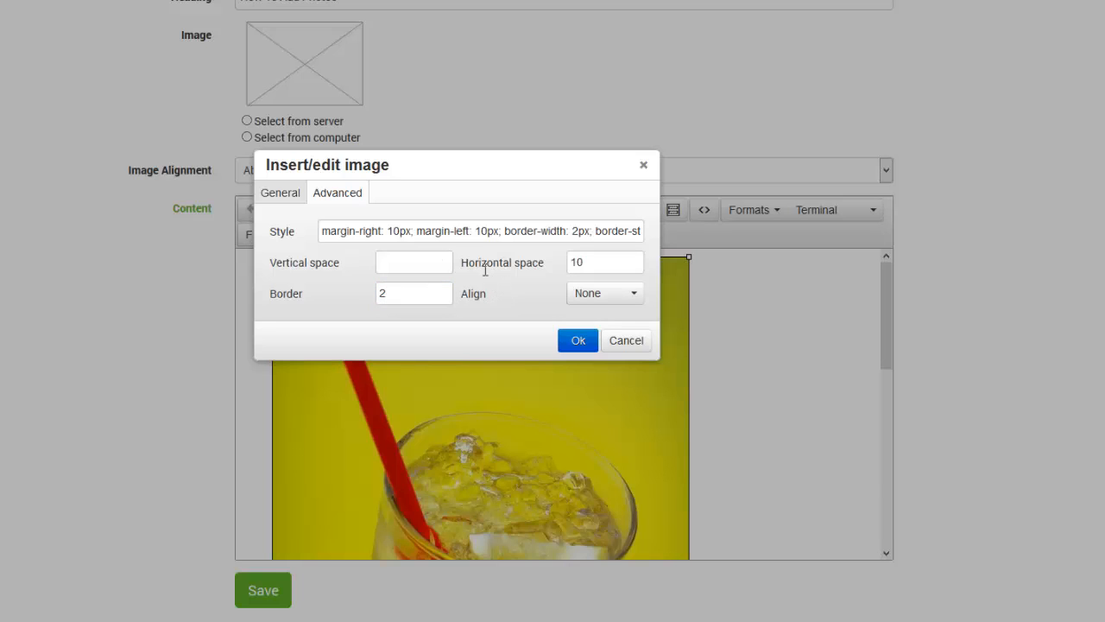
drag(328, 231, 656, 236)
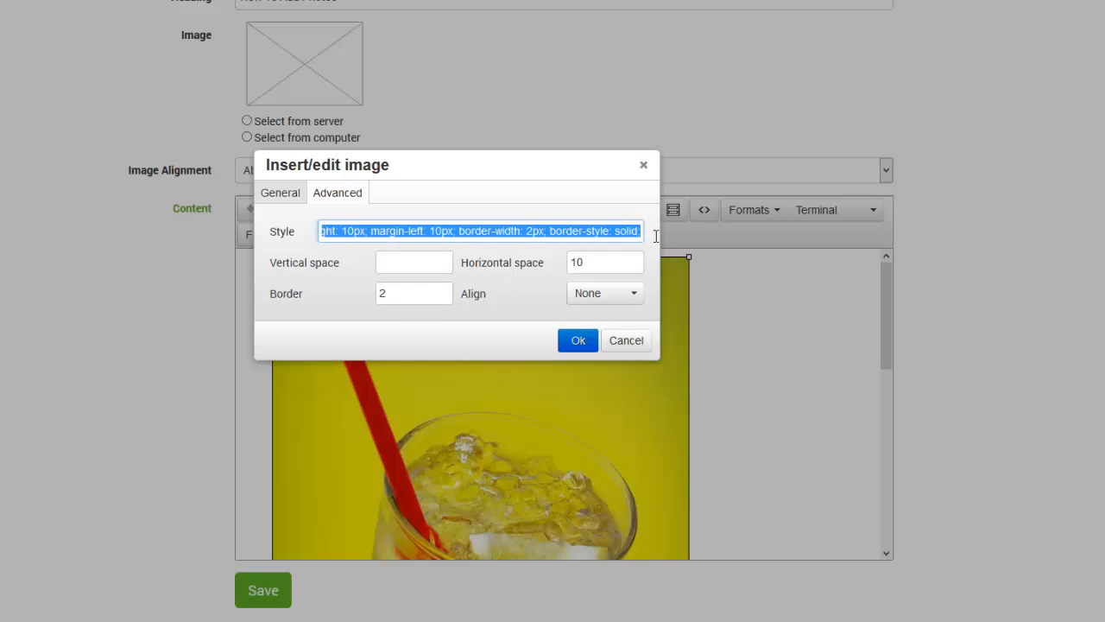
click(595, 230)
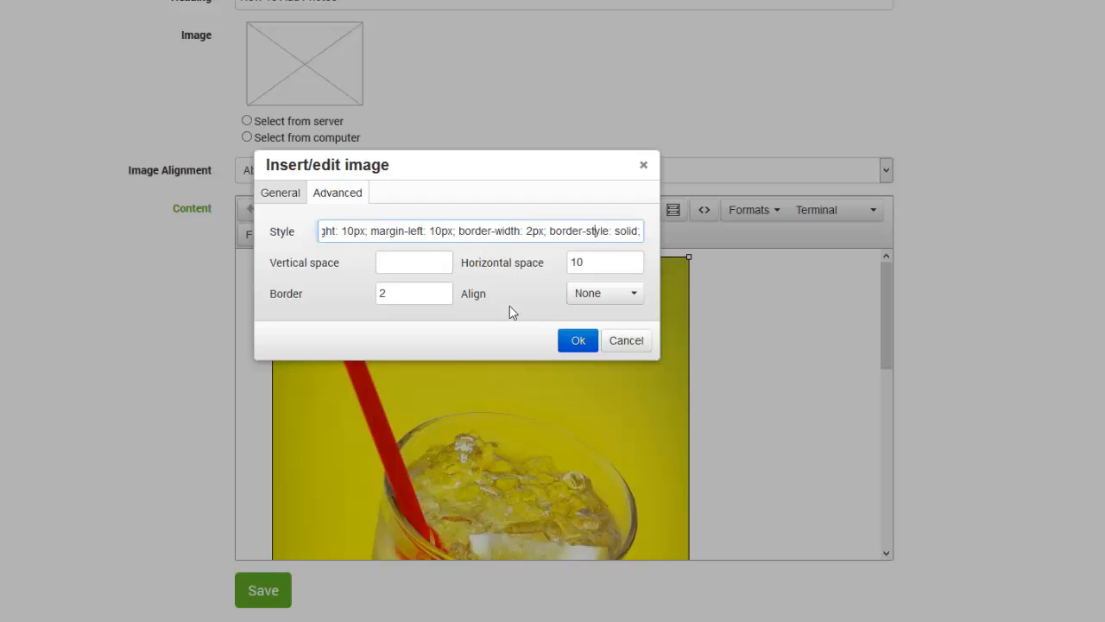
Set the drink image's alignment to Right, apply the image settings and save the content.
click(595, 297)
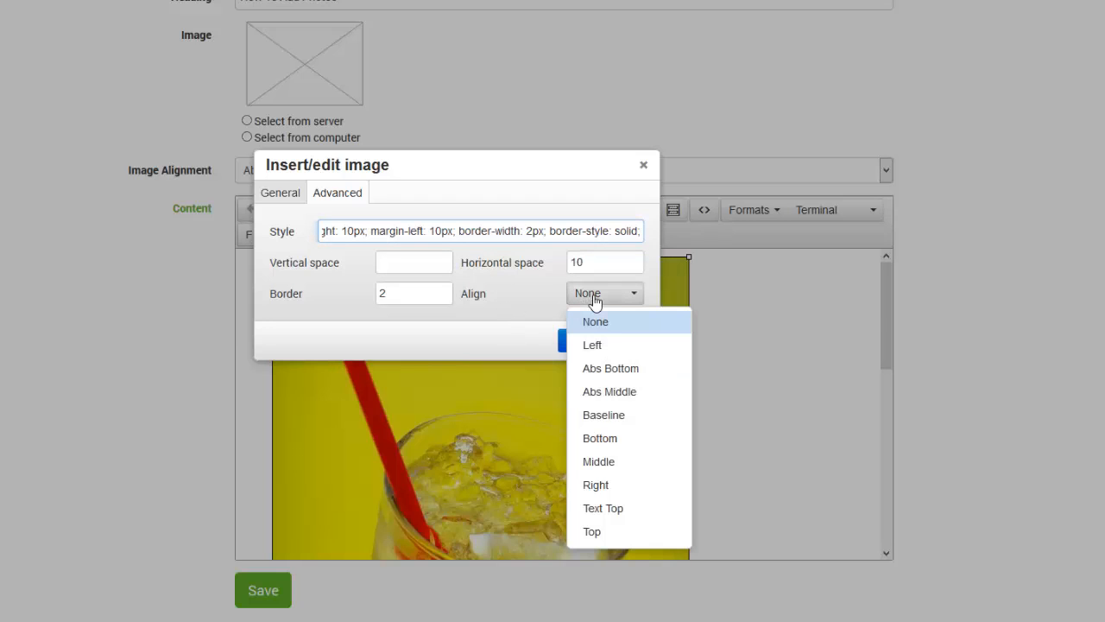
click(607, 485)
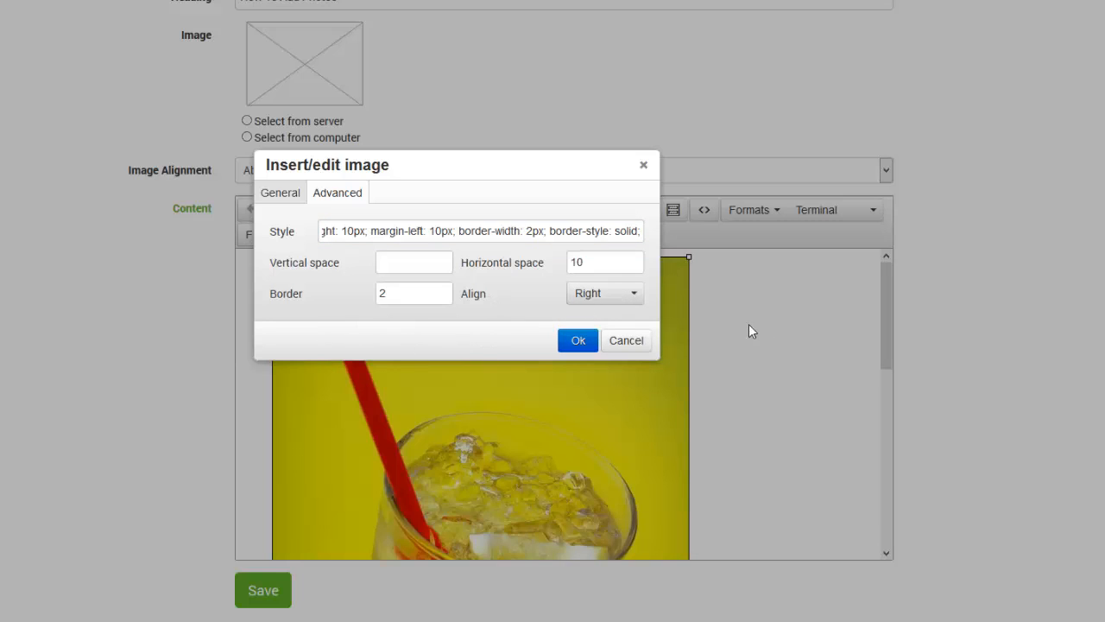
click(578, 342)
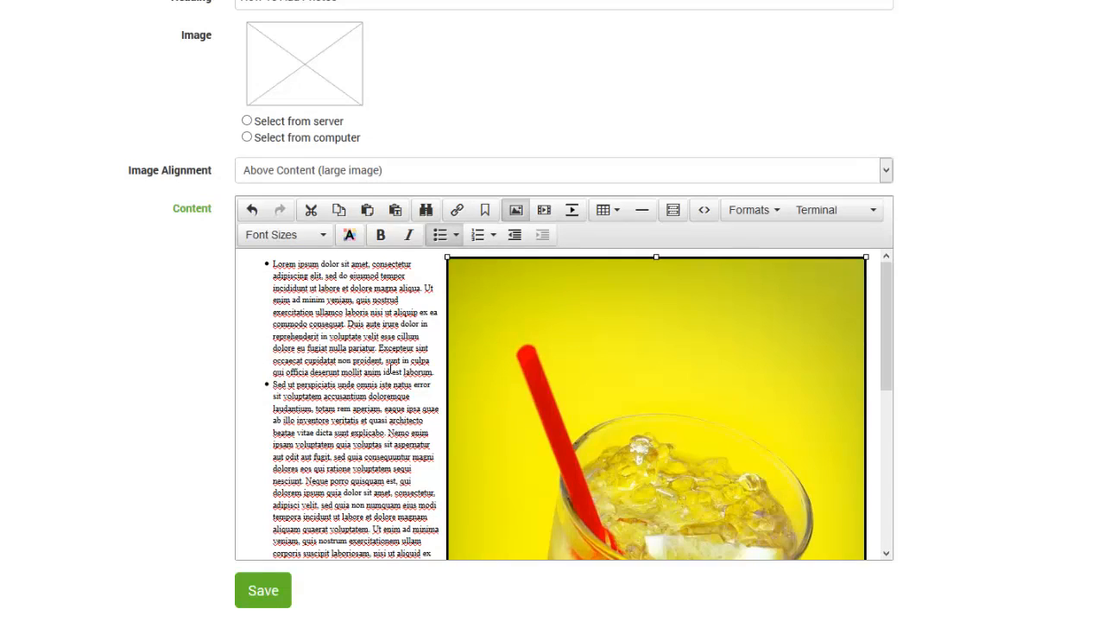
click(264, 588)
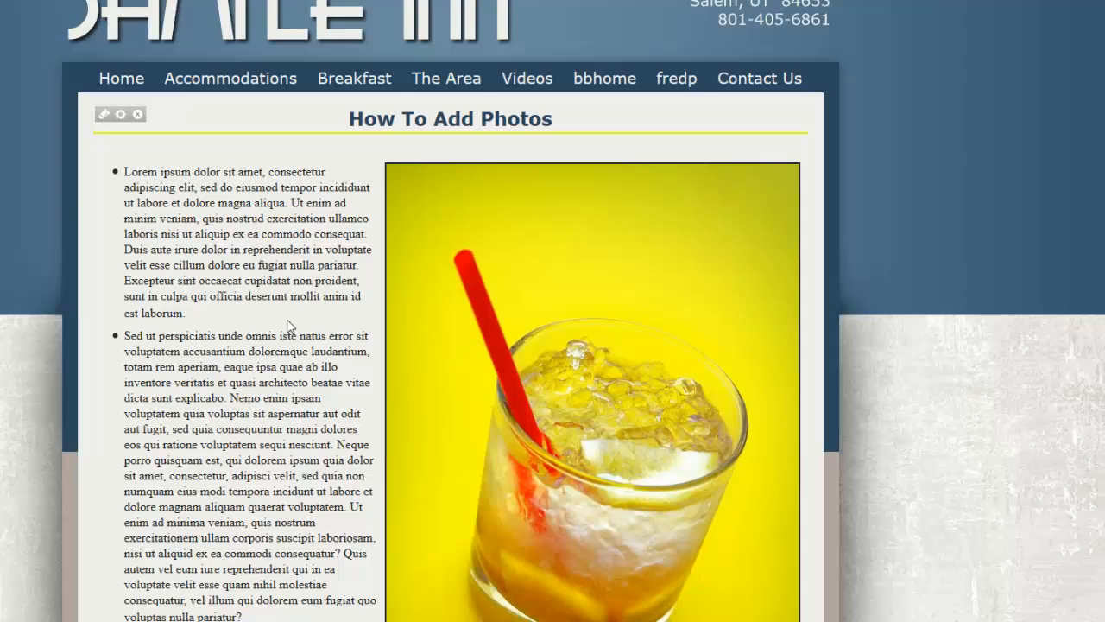
Reopen the How To Add Photos content for editing and open the drink image's settings.
click(105, 117)
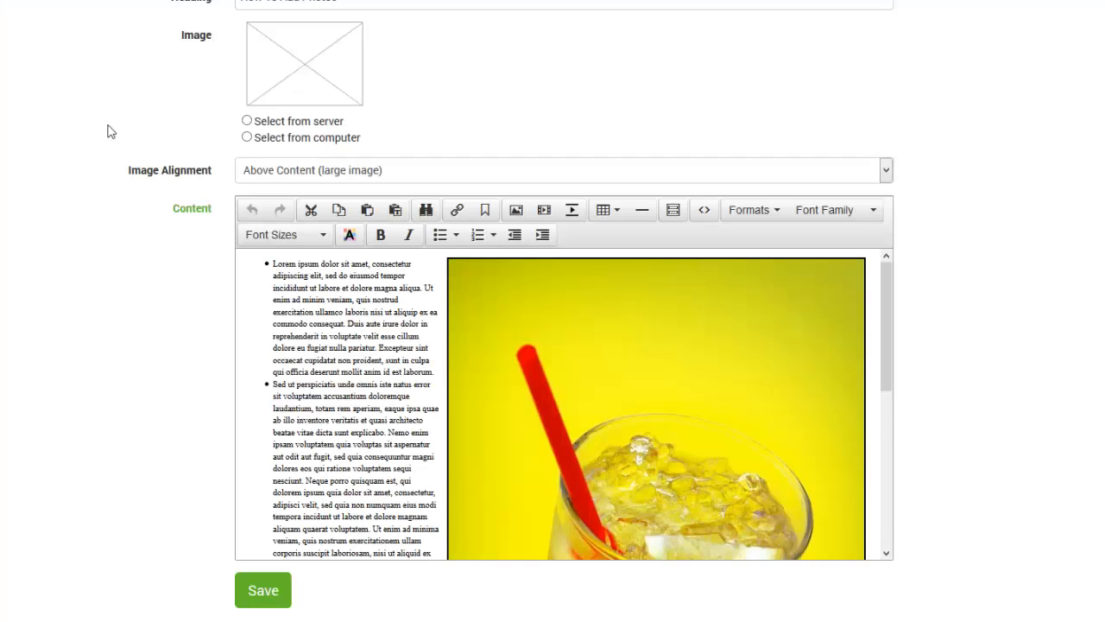
click(499, 302)
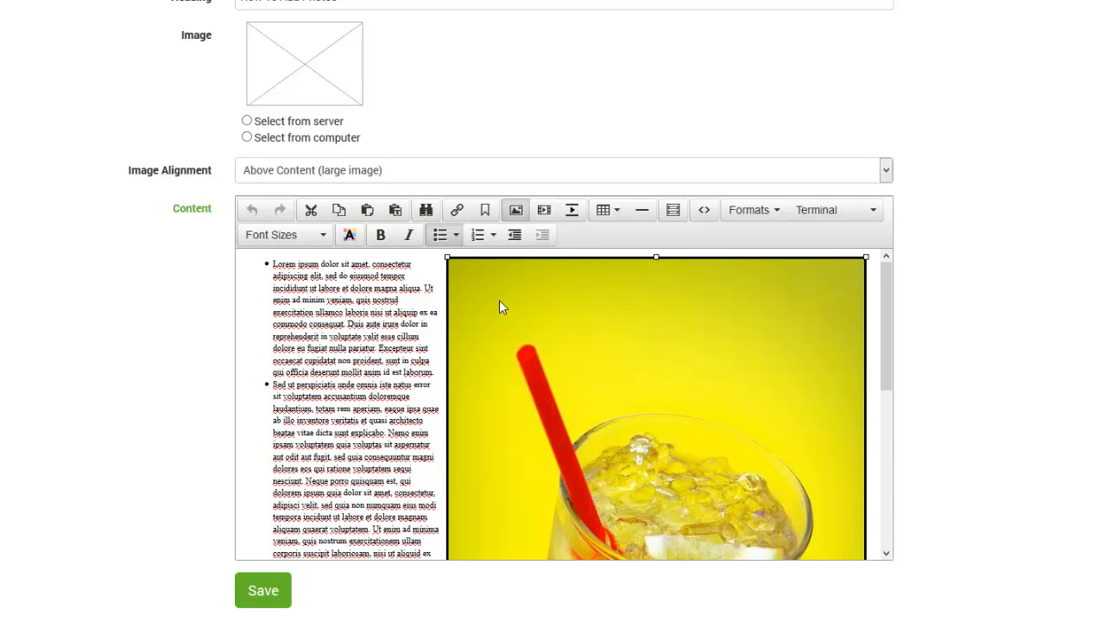
click(515, 211)
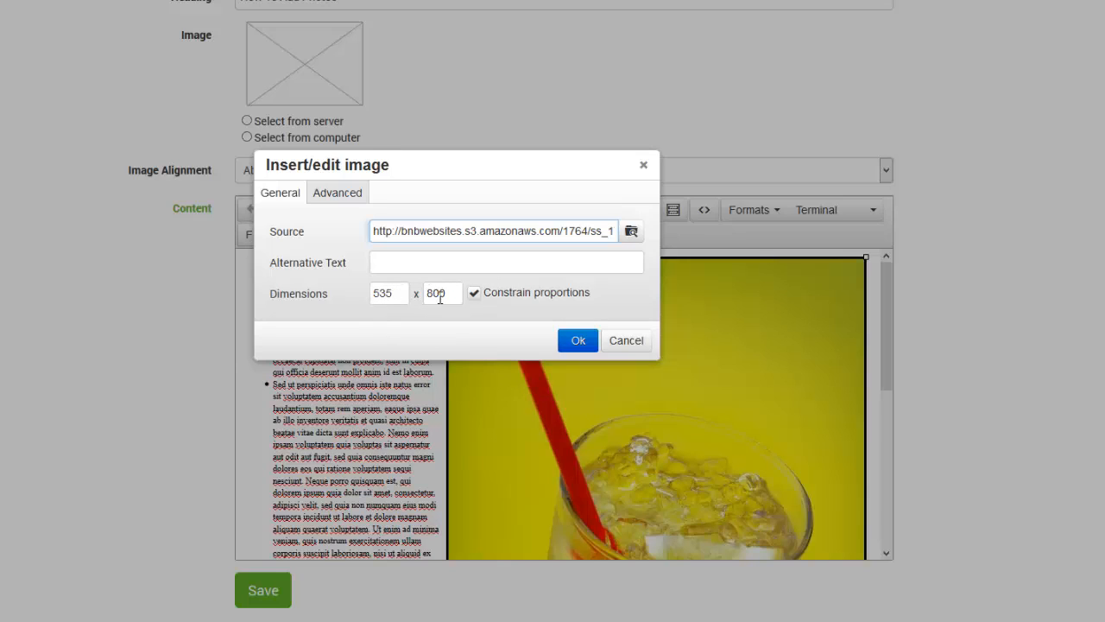
Replace the drink image with the otter photo from the Adding Photos folder at its original size and review its placement against the text.
click(632, 233)
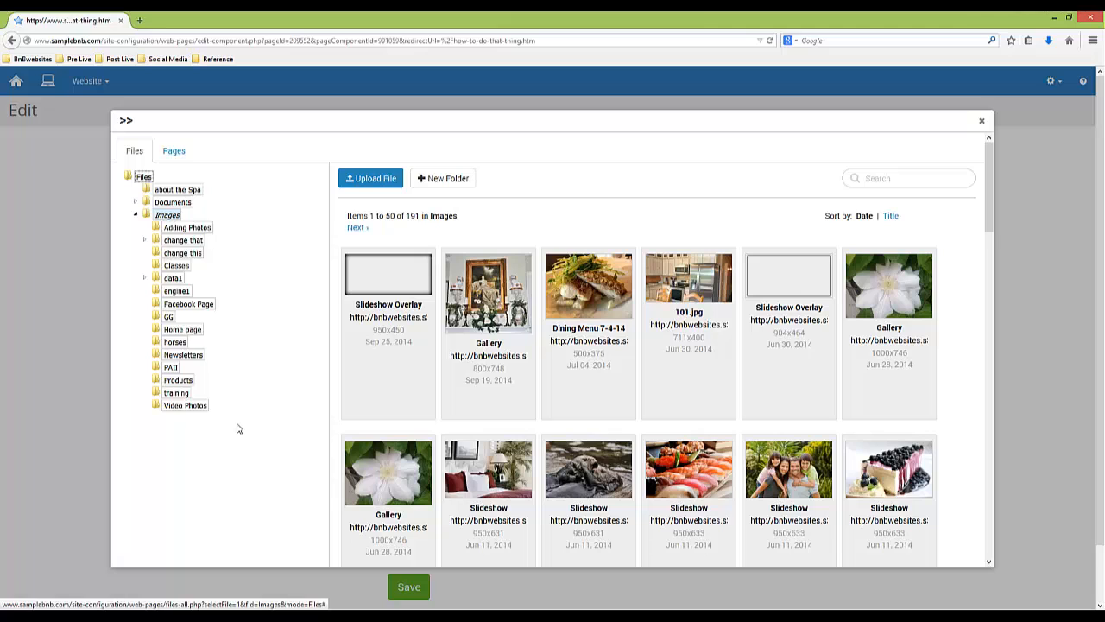
click(205, 229)
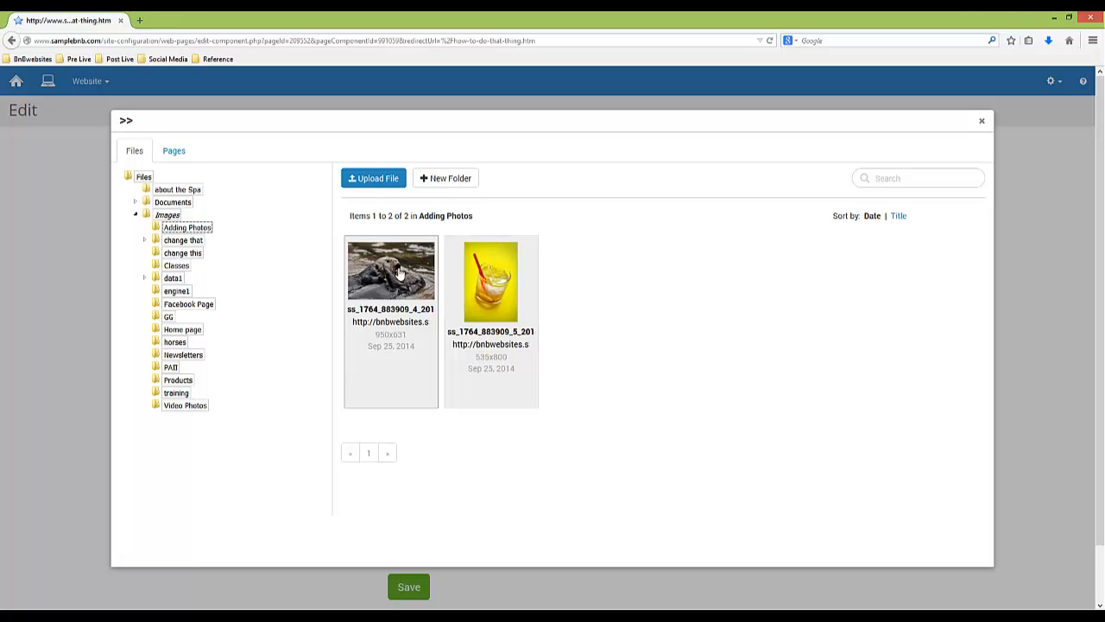
click(400, 274)
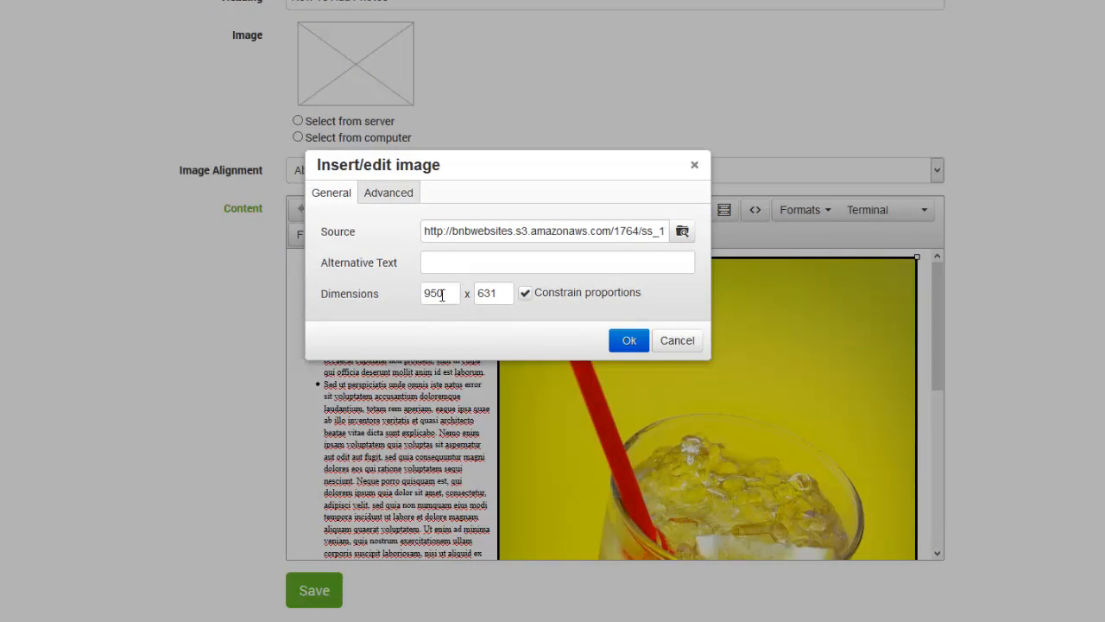
click(628, 341)
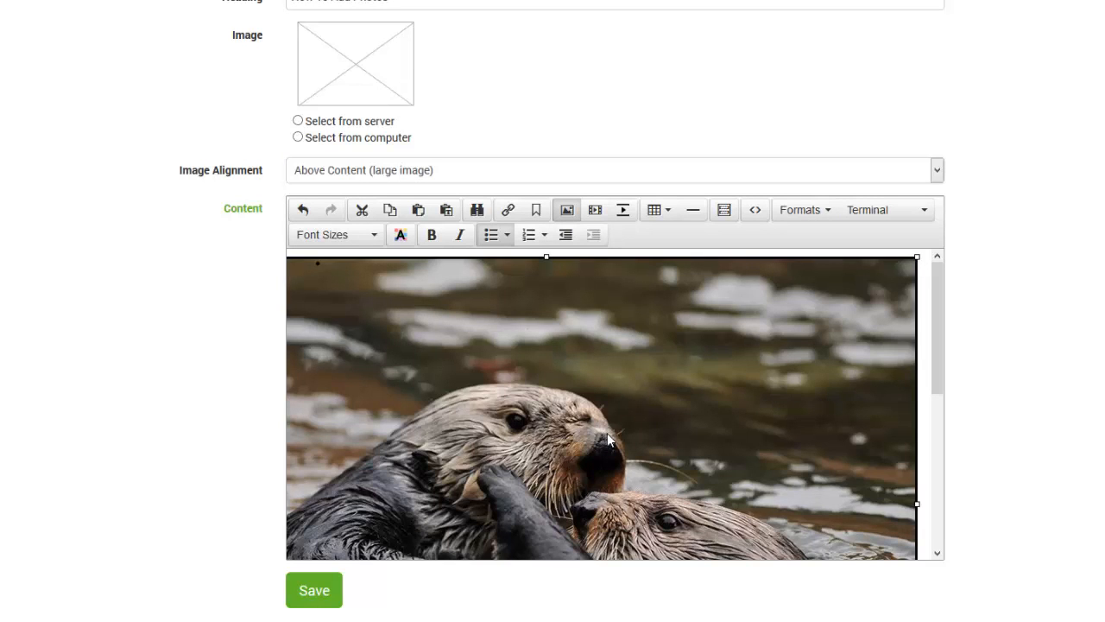
scroll(607, 433, down, 3)
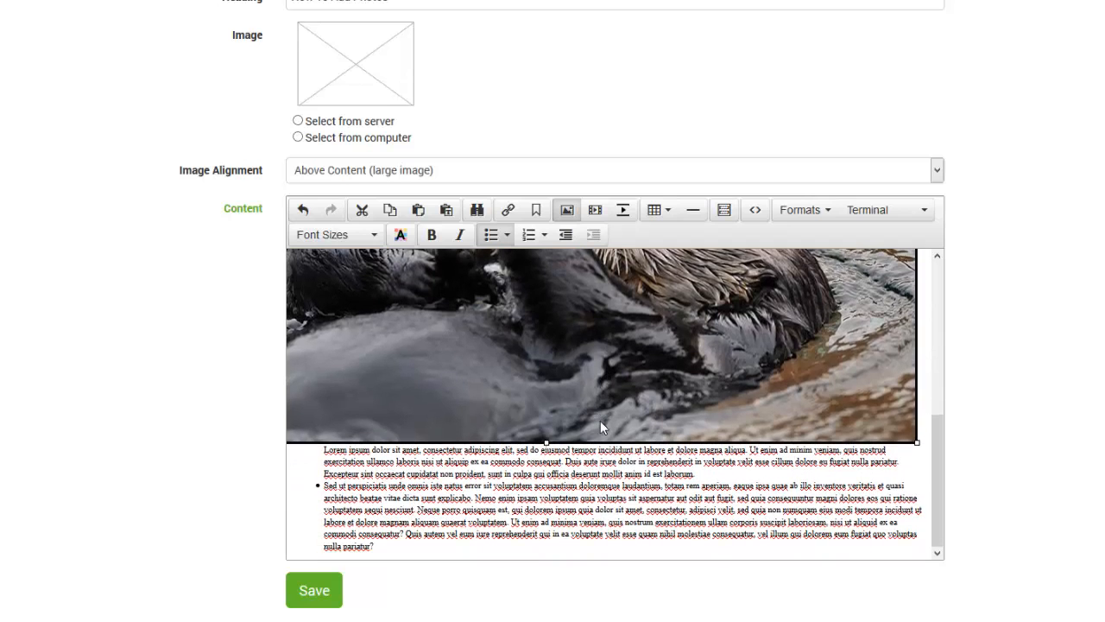
scroll(601, 420, up, 3)
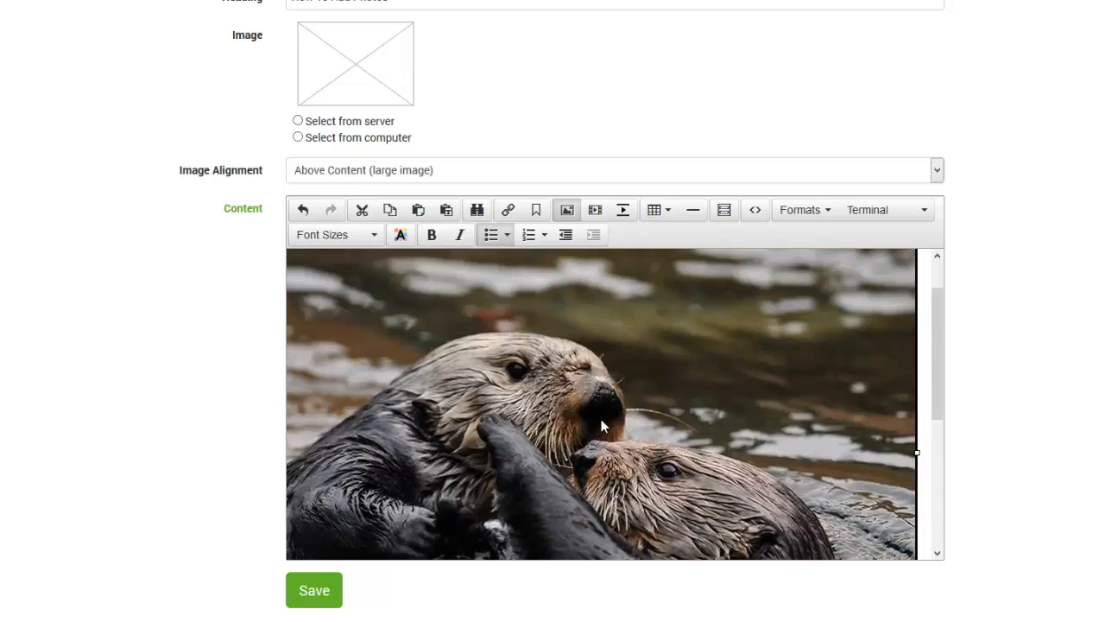
scroll(597, 422, down, 2)
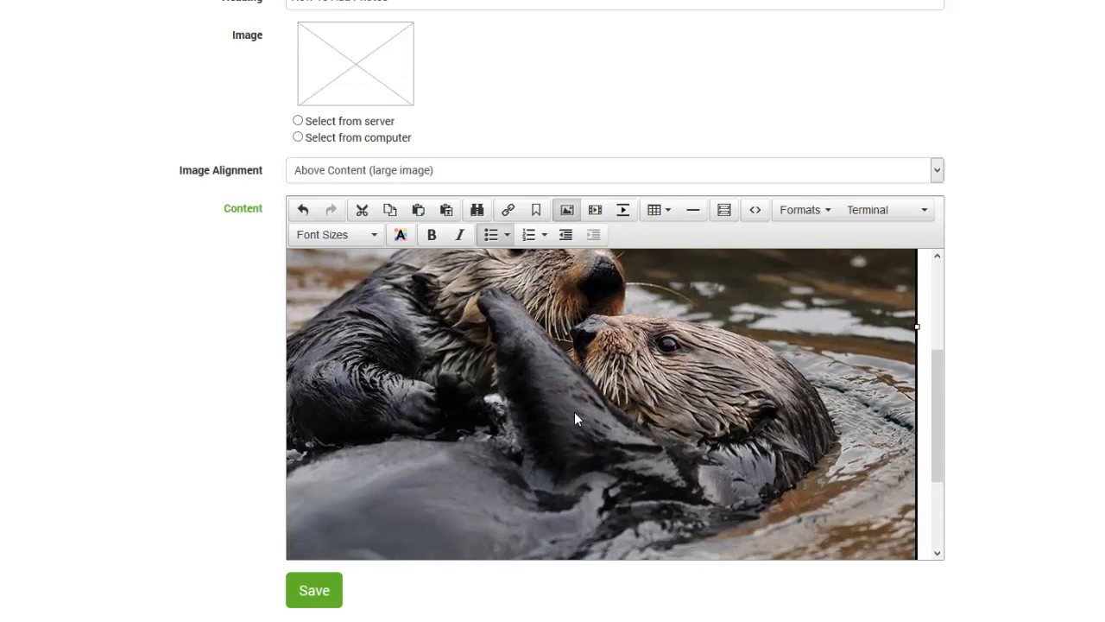
scroll(575, 414, down, 4)
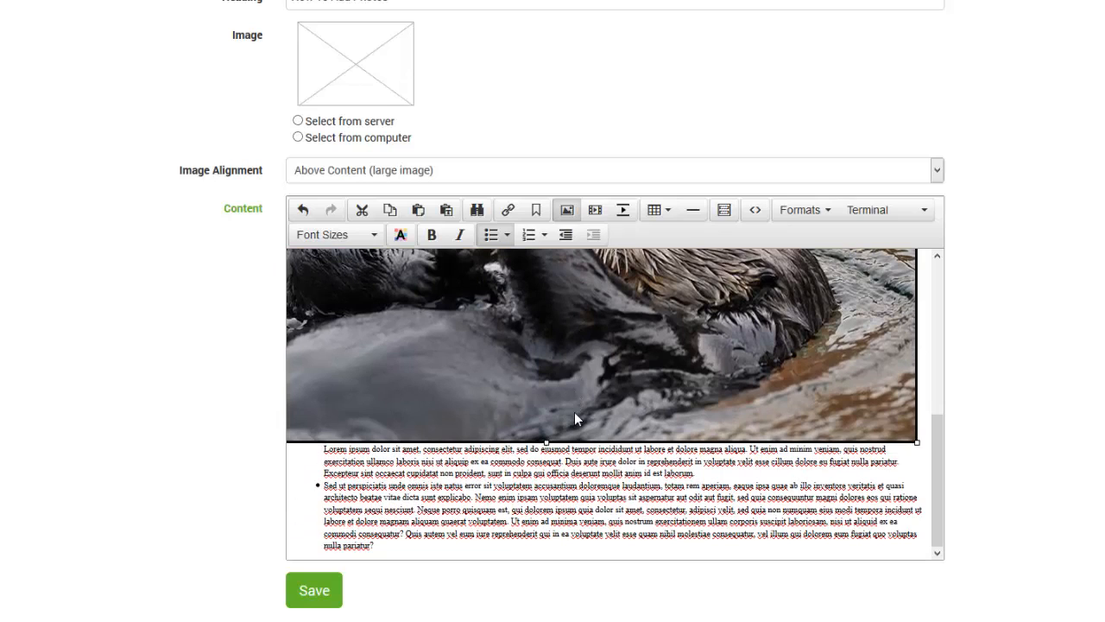